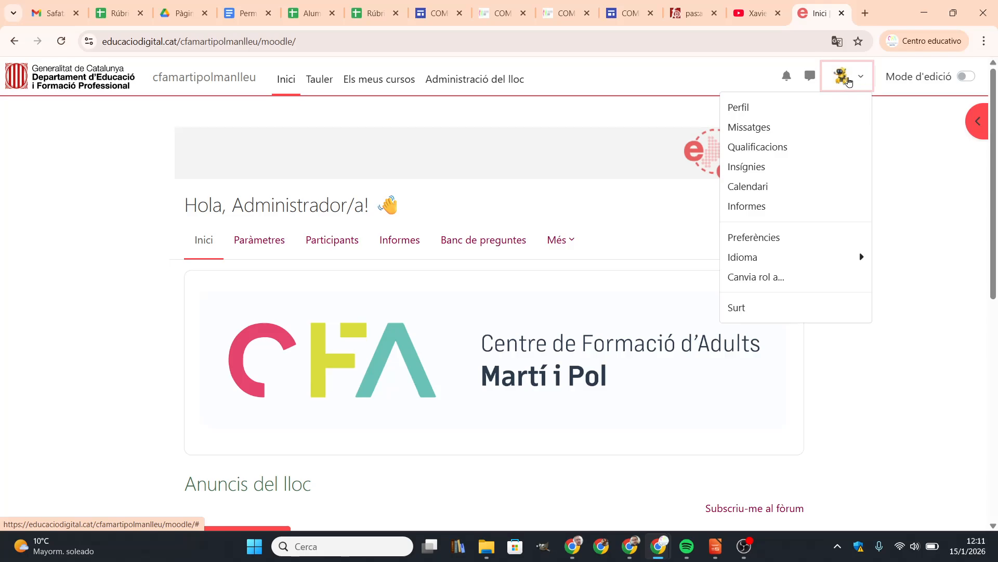
Step: Go to Site administration (Administració del lloc) and its Users (Usuaris) section
click(480, 81)
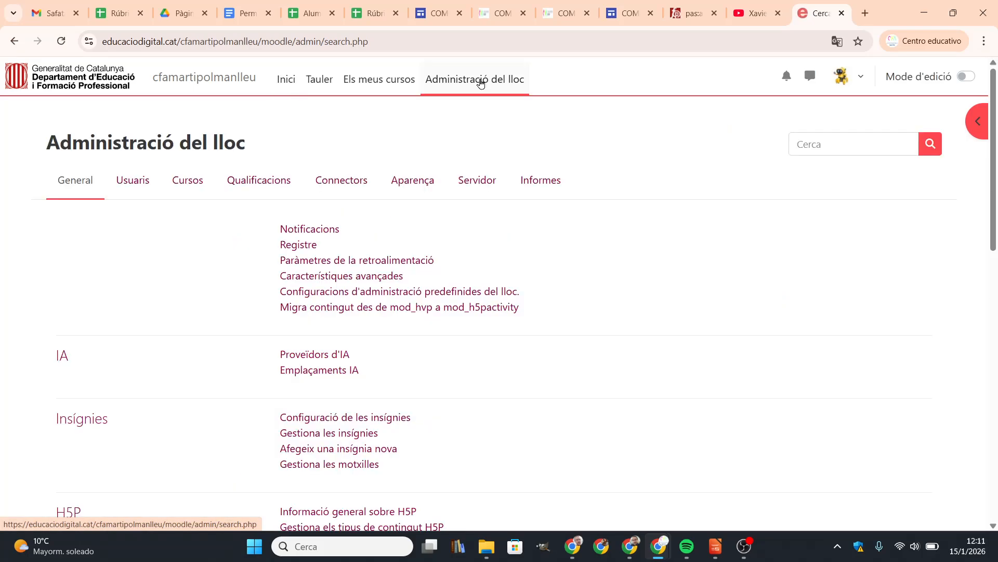
click(135, 186)
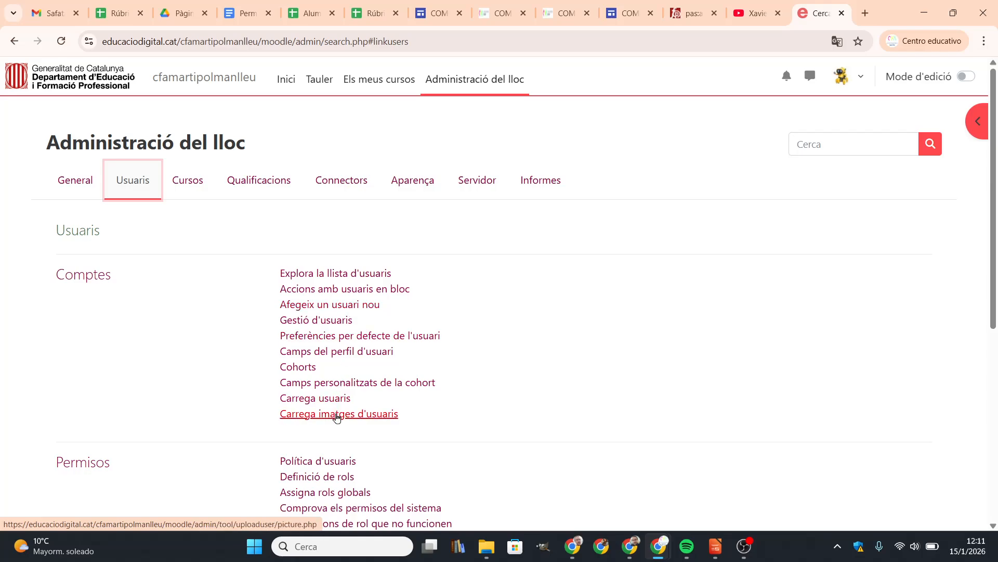
Step: Open the Add a new user form, look through its fields and read the username help note
click(345, 307)
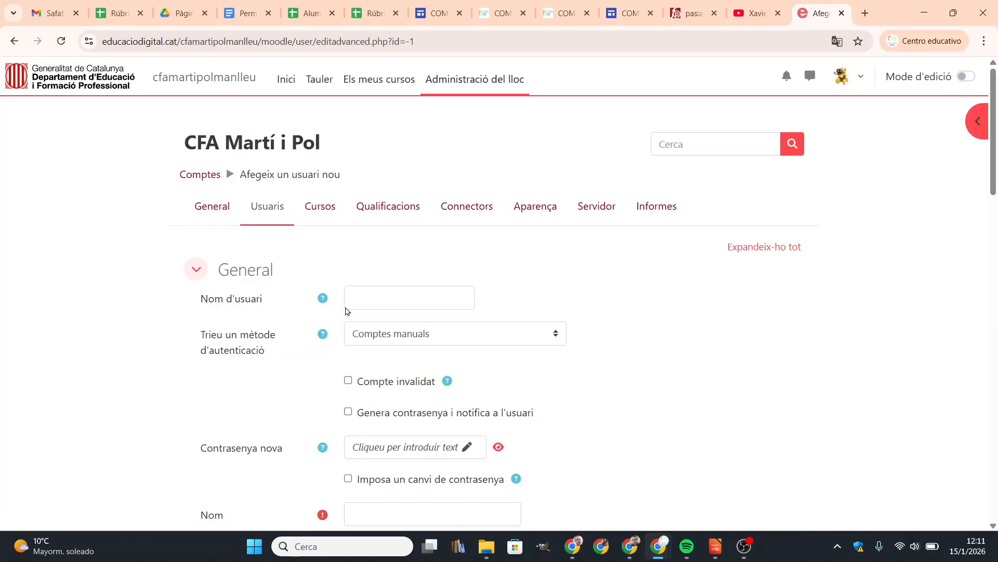
drag(996, 179, 997, 468)
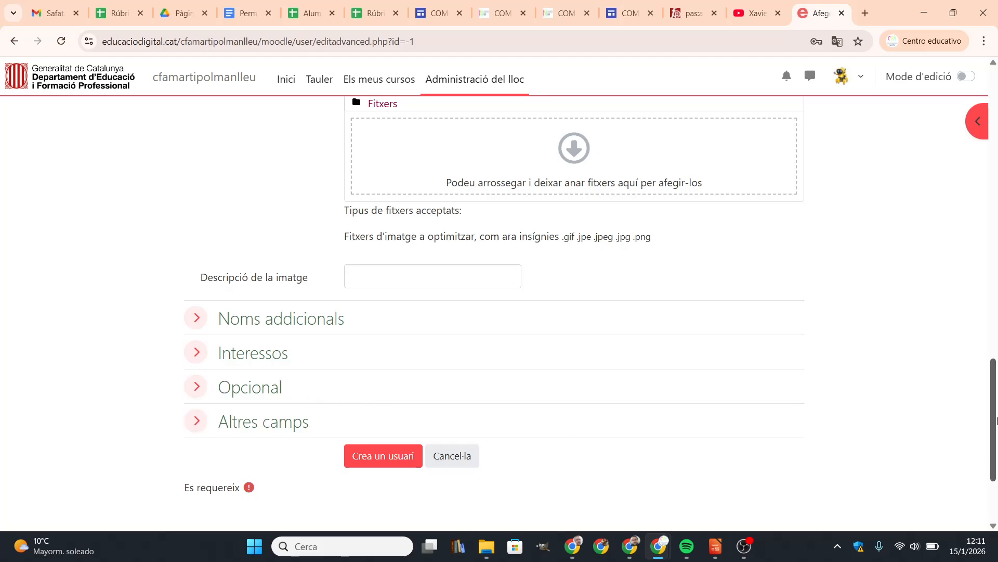
drag(996, 418, 996, 183)
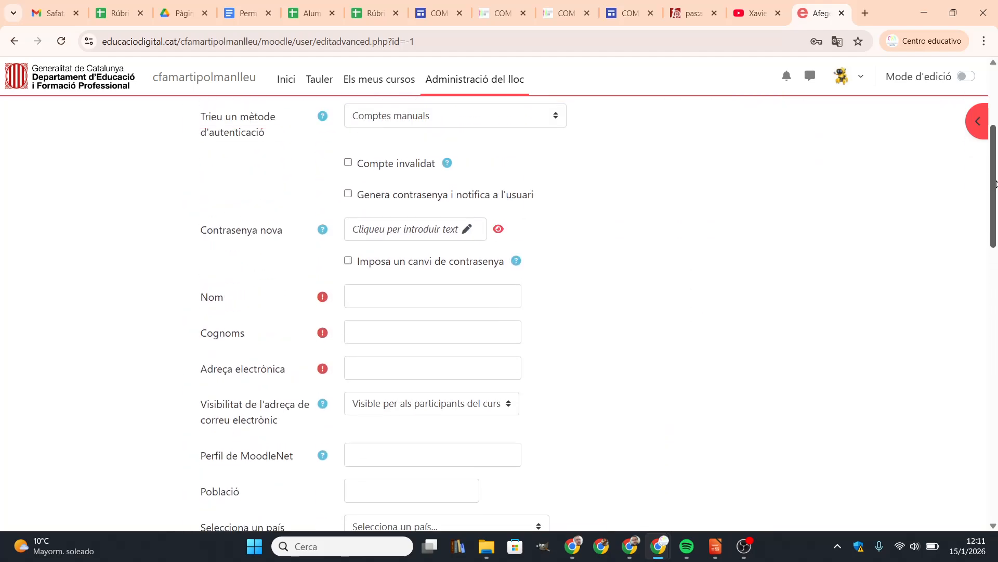
scroll(996, 183, up, 3)
scroll(996, 183, up, 2)
scroll(996, 184, down, 3)
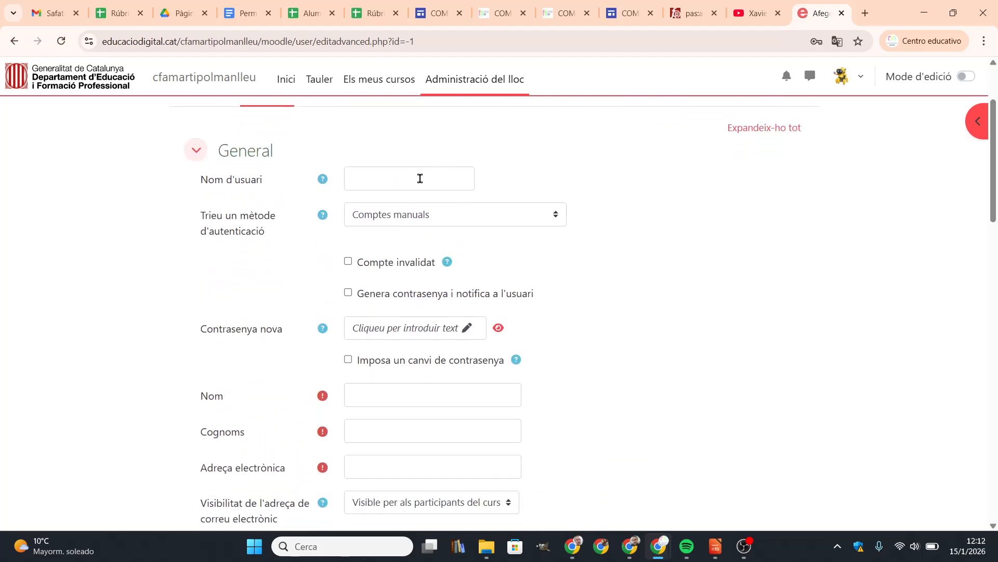
click(323, 181)
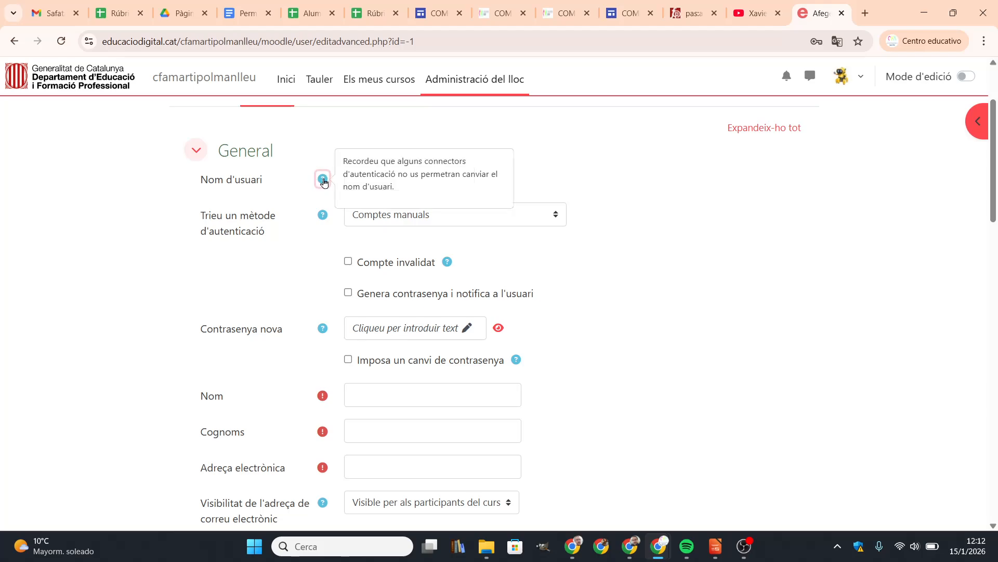
click(302, 193)
Step: Enter the new user's username, first name, surname and e-mail address
click(374, 175)
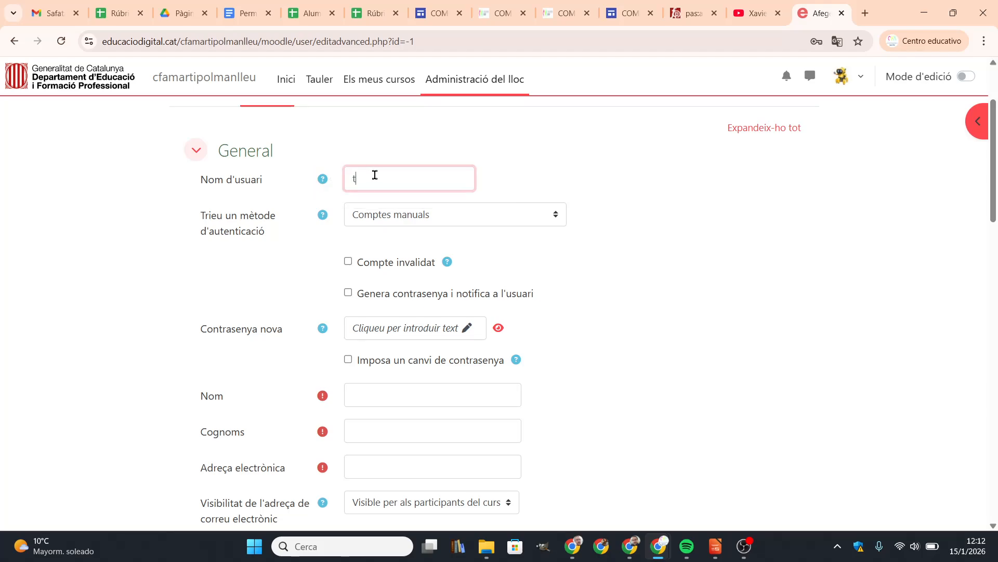
click(373, 398)
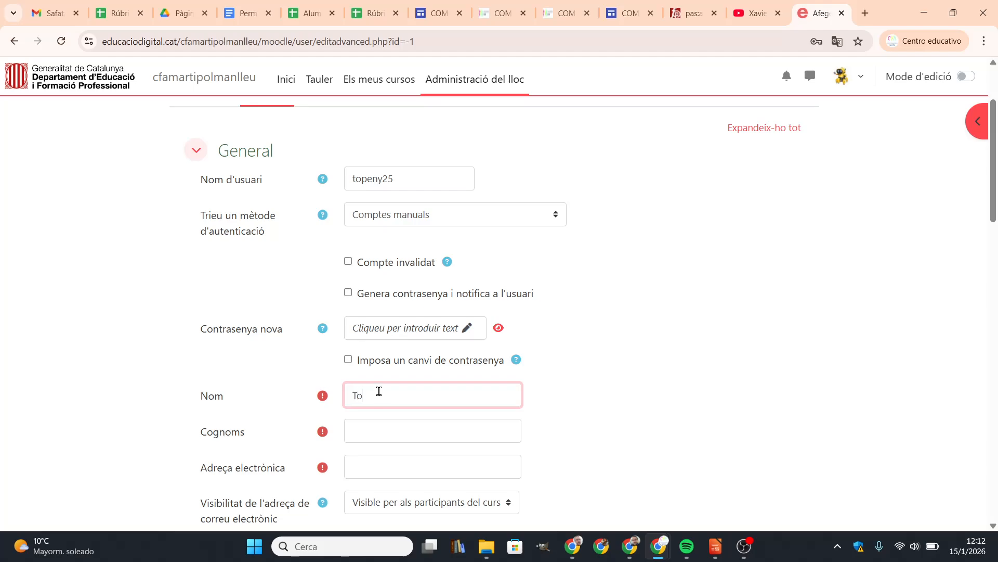
click(391, 431)
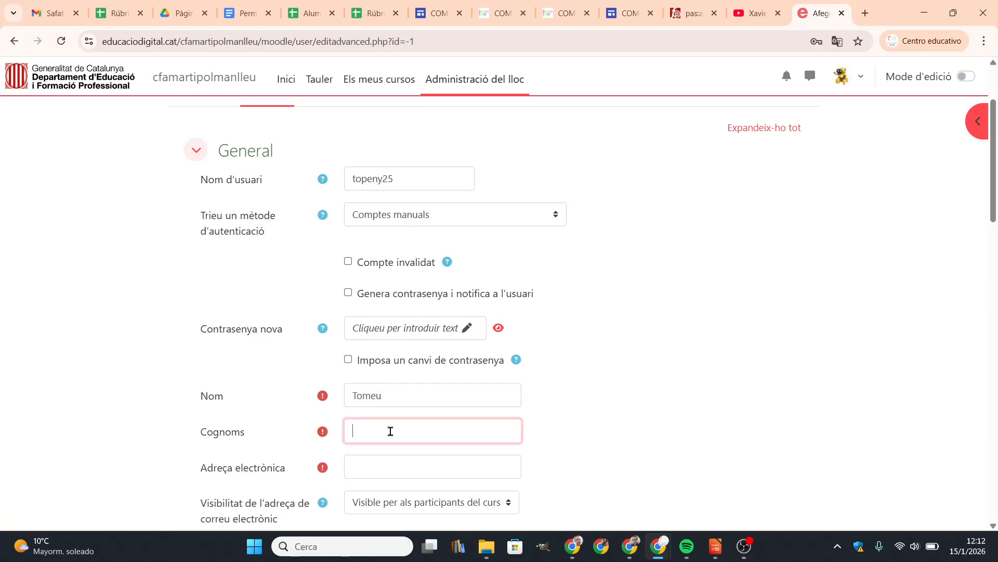
scroll(406, 374, down, 3)
click(408, 326)
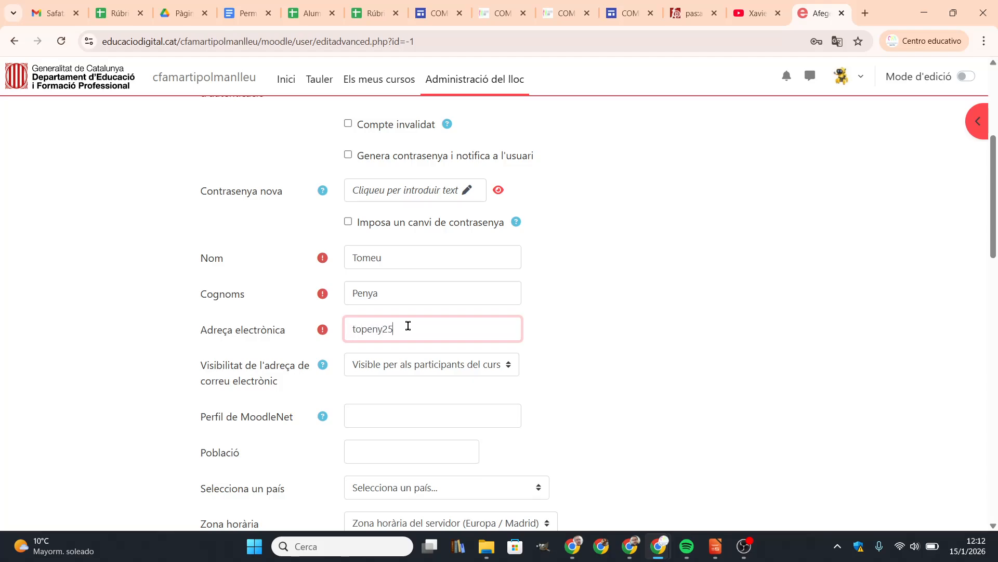
Step: Expand the Noms addicionals, Interessos, Opcional and Altres camps sections
drag(996, 211, 997, 452)
click(196, 245)
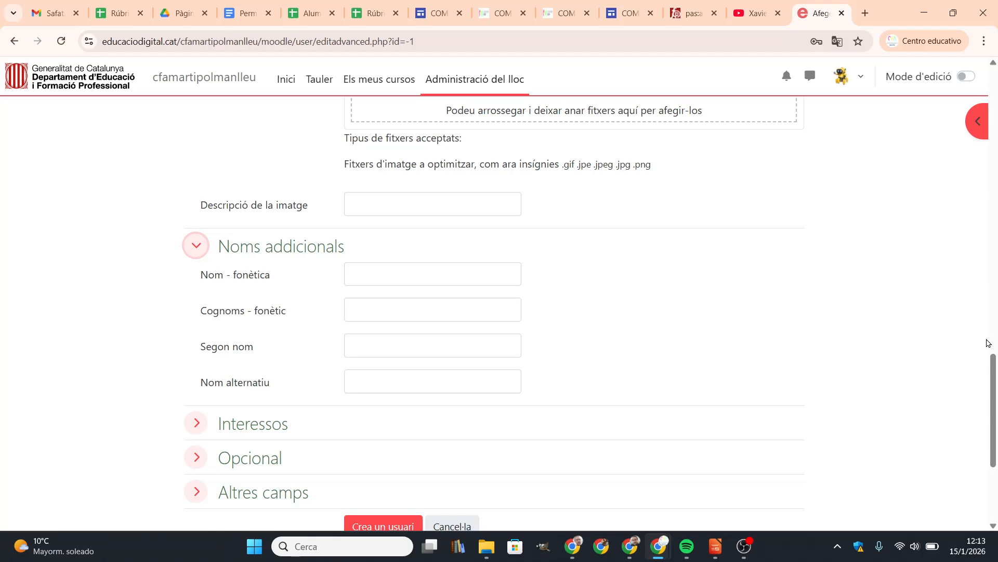
scroll(990, 342, down, 3)
click(196, 274)
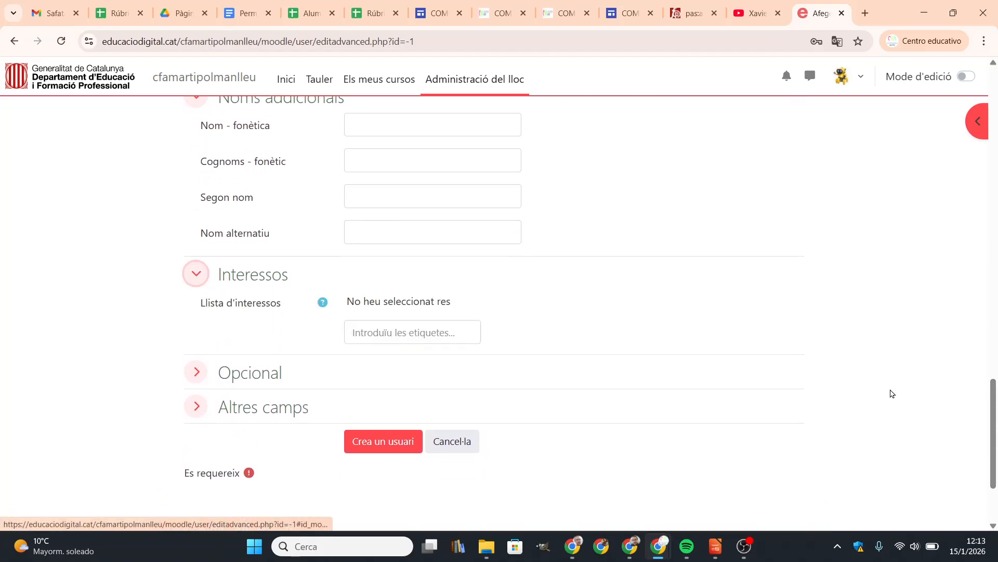
scroll(865, 393, down, 3)
click(195, 250)
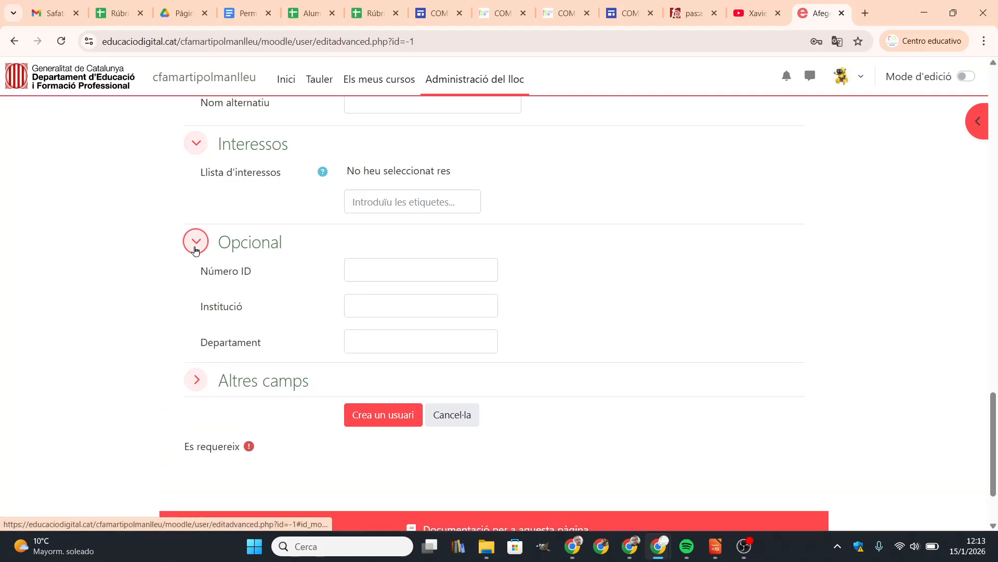
scroll(177, 294, down, 4)
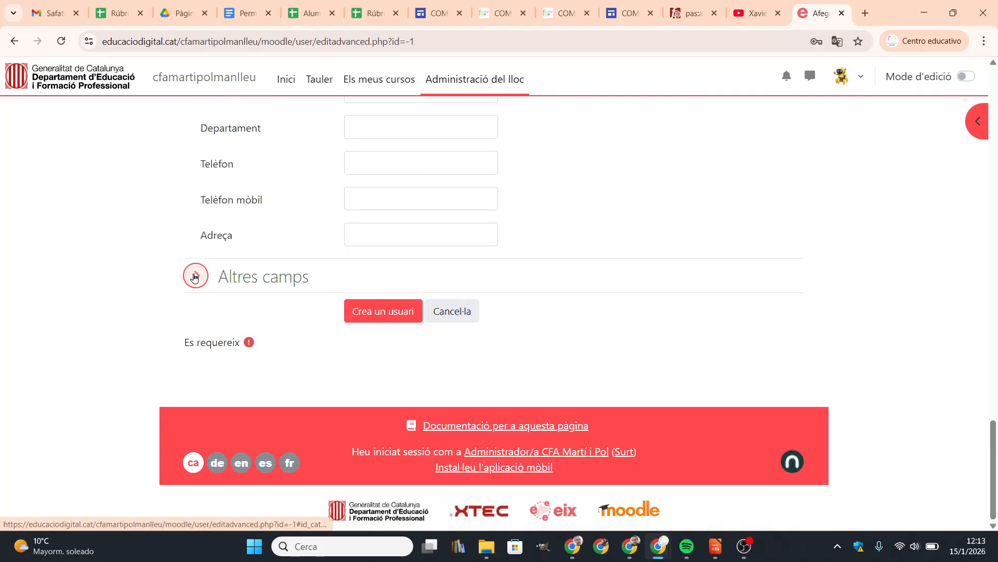
click(194, 278)
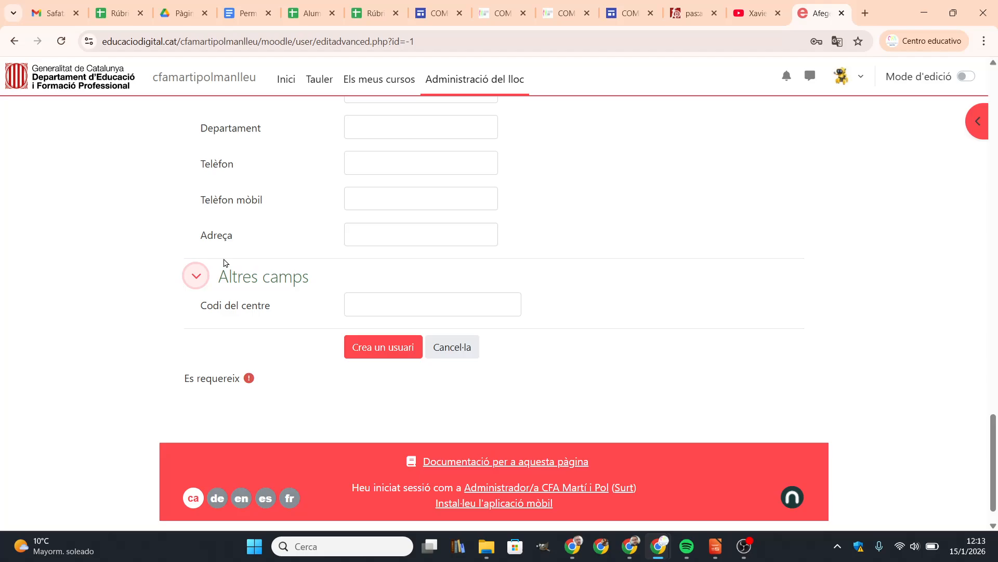
Step: Submit Crea un usuari and find the required-field error under Contrasenya nova
click(398, 356)
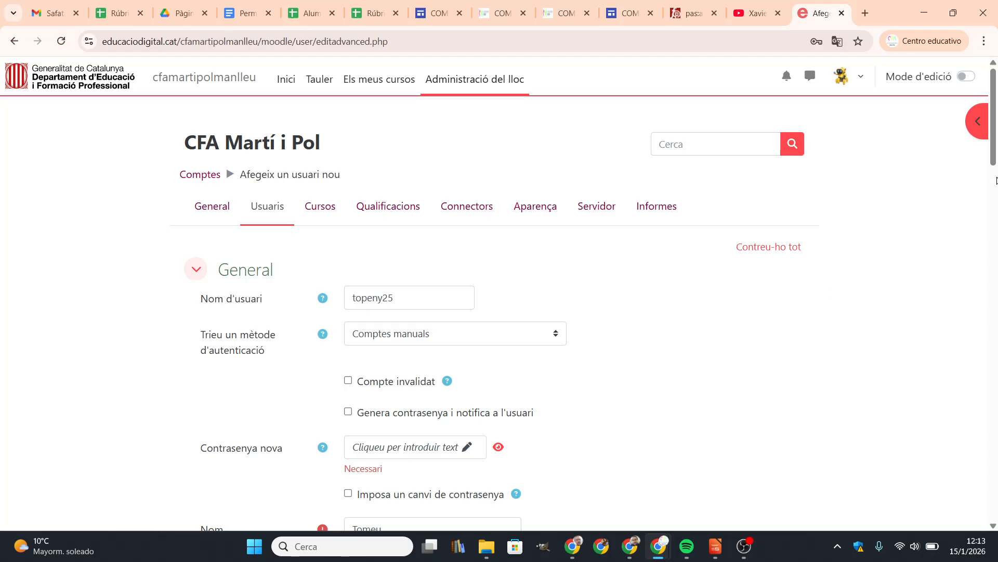
scroll(997, 179, down, 2)
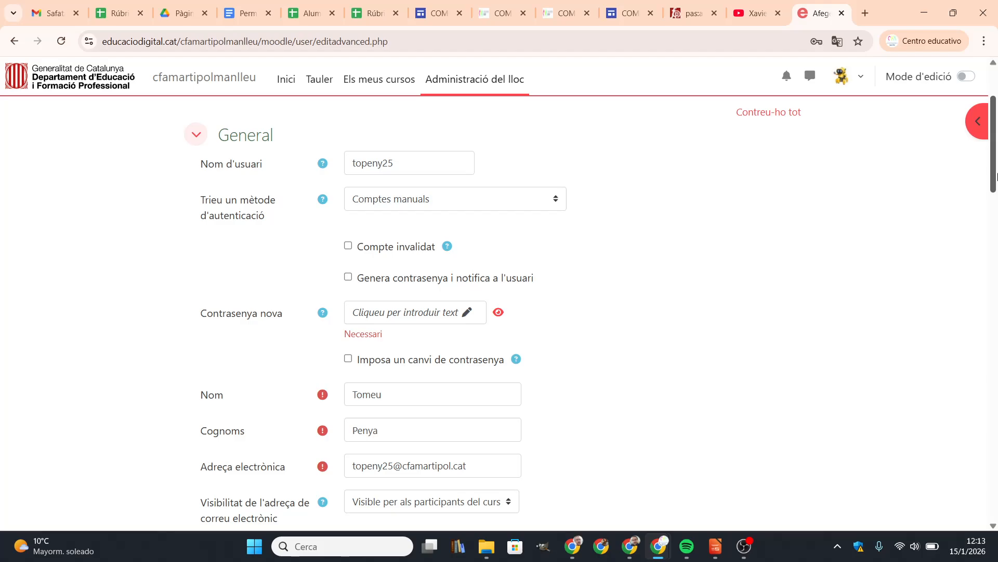
drag(997, 176, 997, 178)
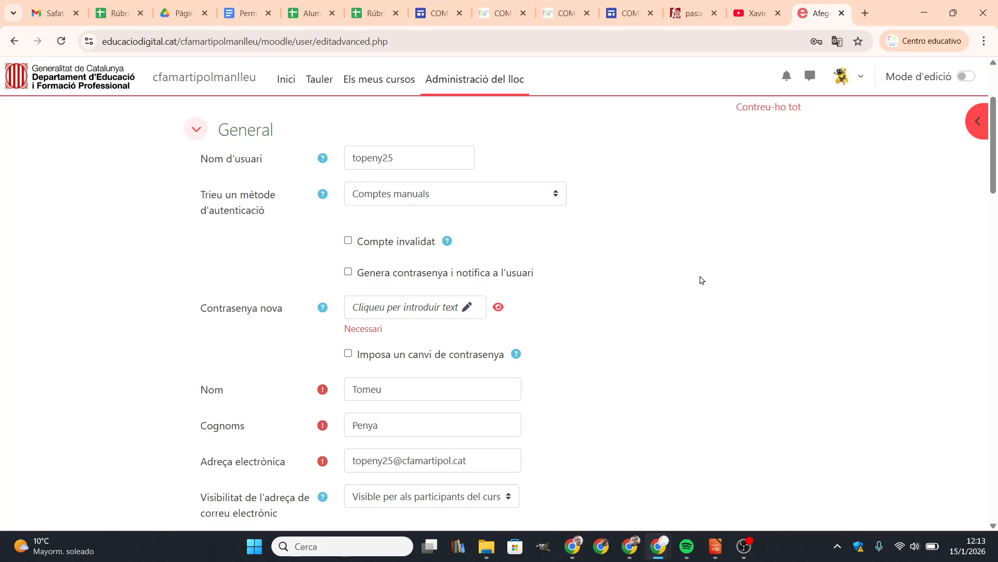
Step: Enter the account password in Contrasenya nova and reveal it to verify it
click(422, 309)
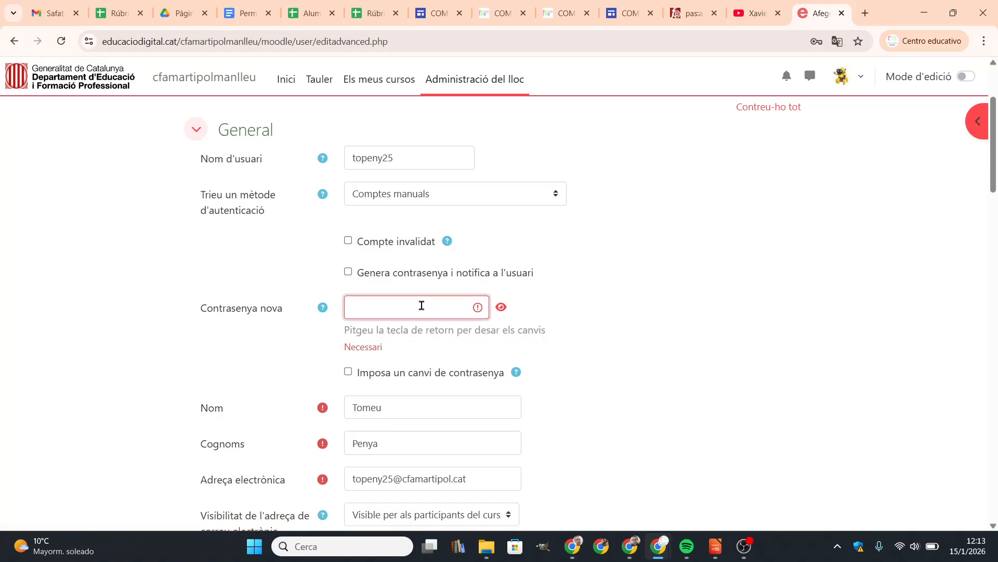
text(••••••••)
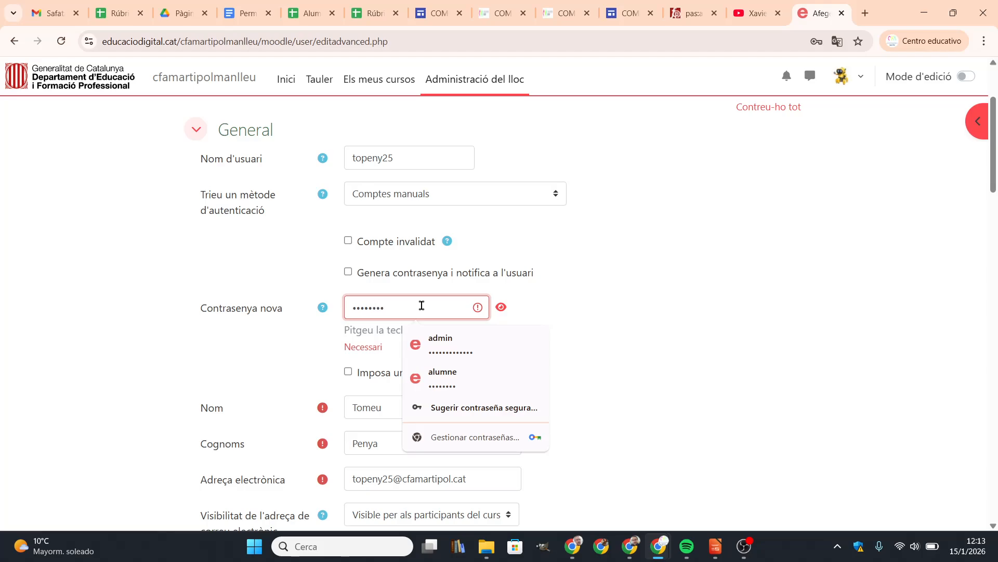
click(501, 308)
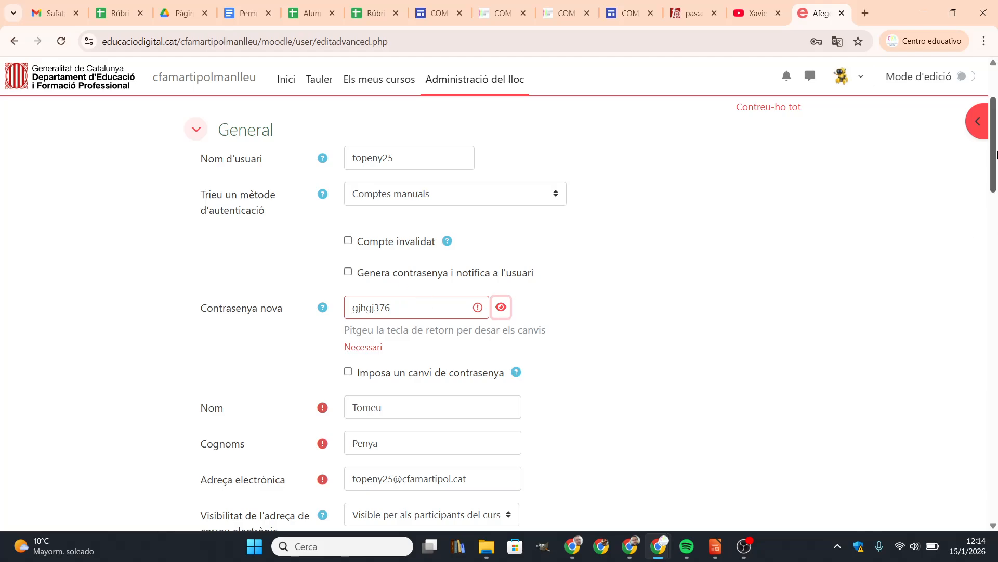
drag(995, 166, 996, 186)
scroll(620, 438, down, 20)
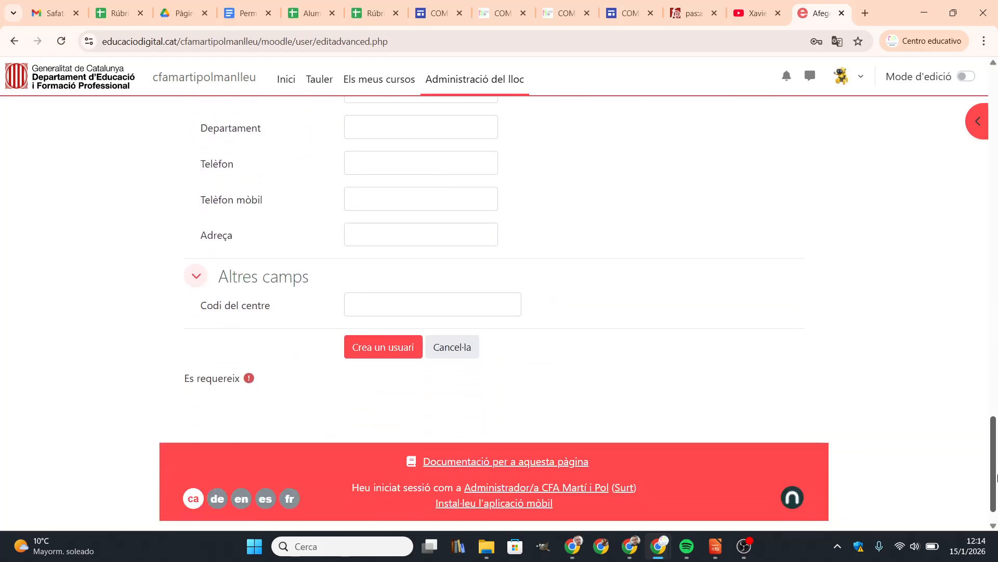
Step: Create the user, decline Chrome's password saving with Nunca, and switch to OBS
click(404, 347)
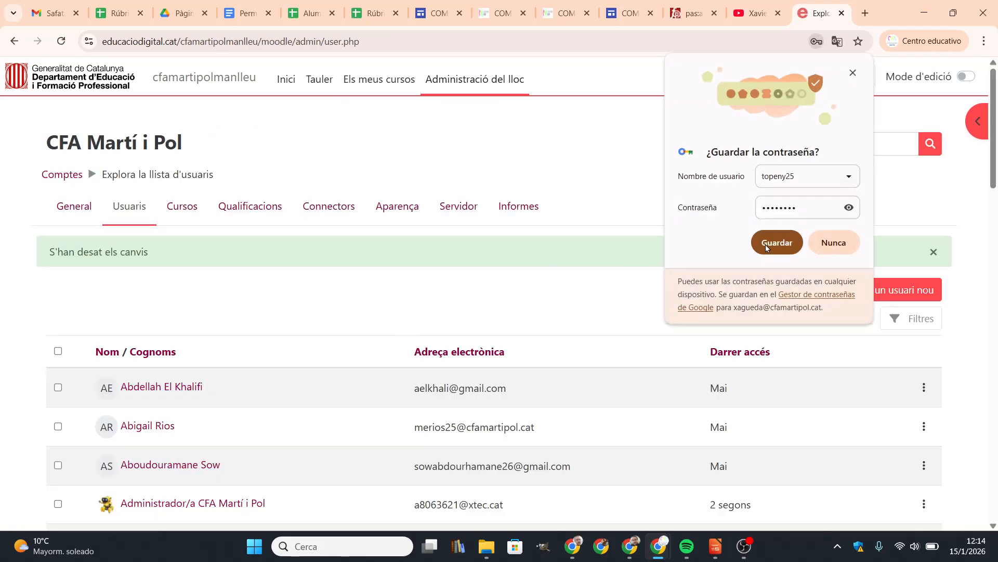
click(827, 243)
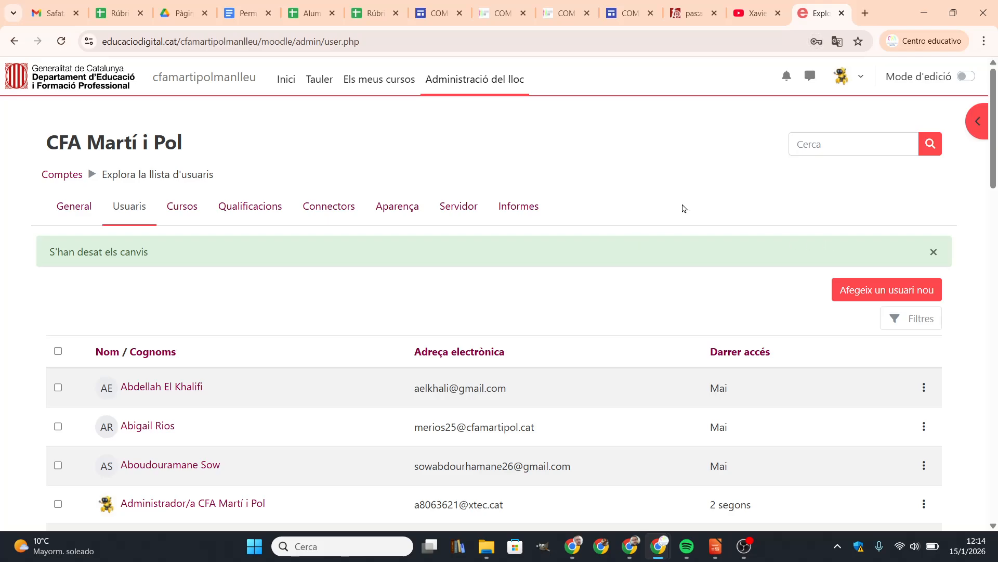
click(737, 553)
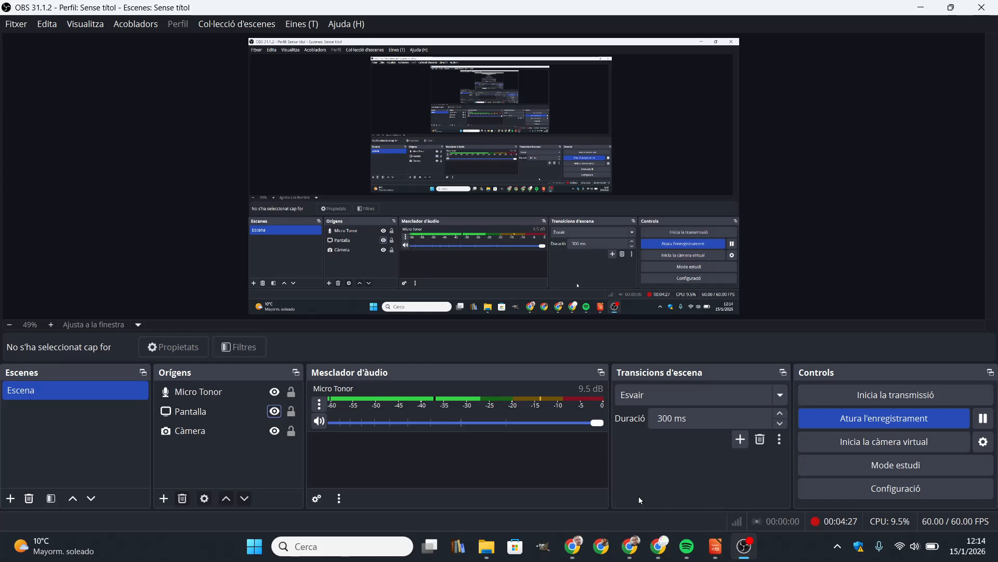